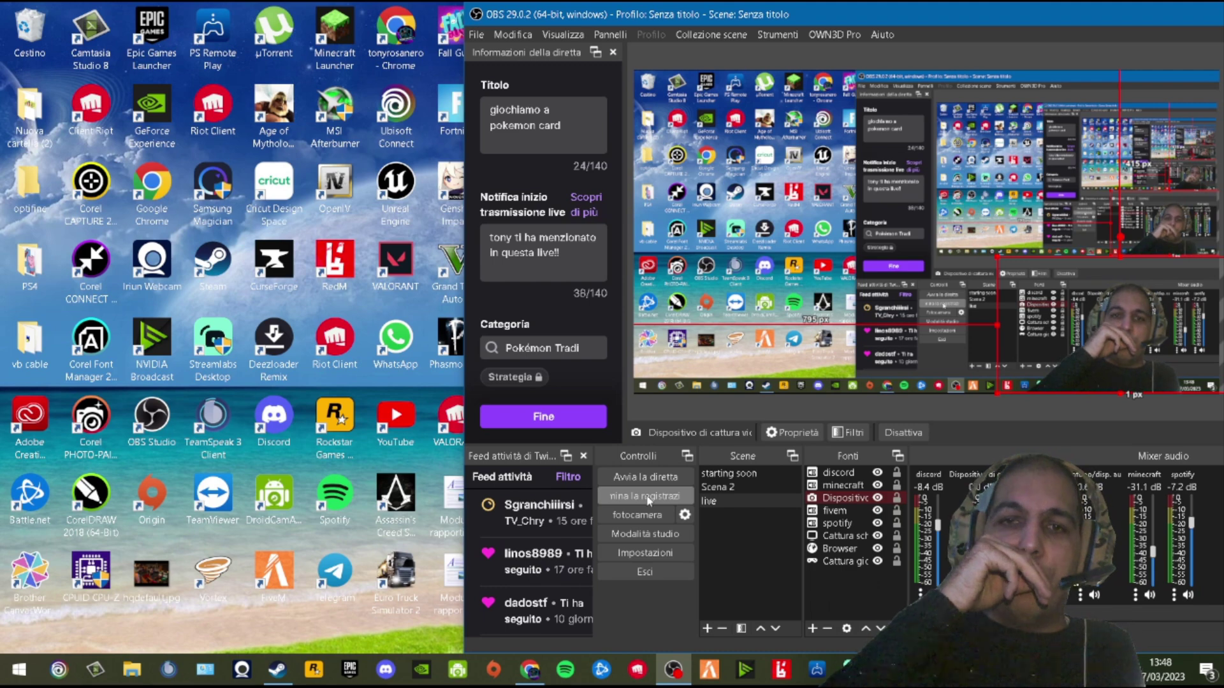
- Switch to Steam and open the file browser for adding a non-Steam game to the library
{"action": "left_click", "coordinate": [277, 670]}
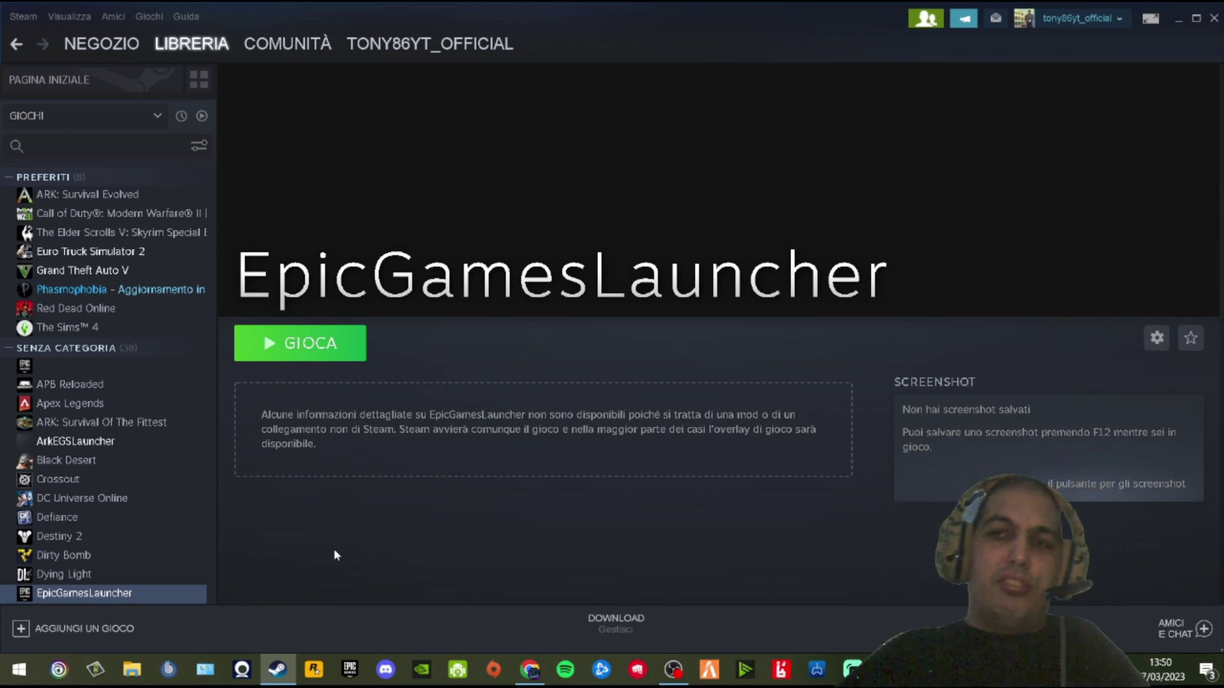
{"action": "left_click", "coordinate": [79, 627]}
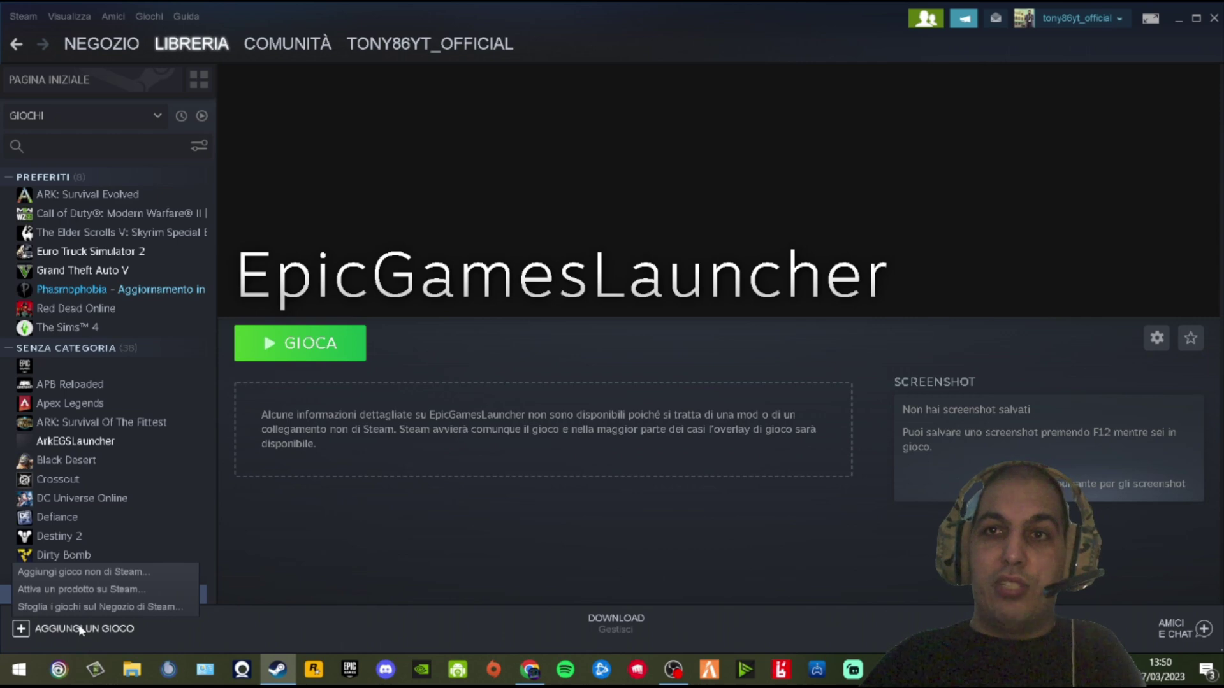
{"action": "left_click", "coordinate": [397, 537]}
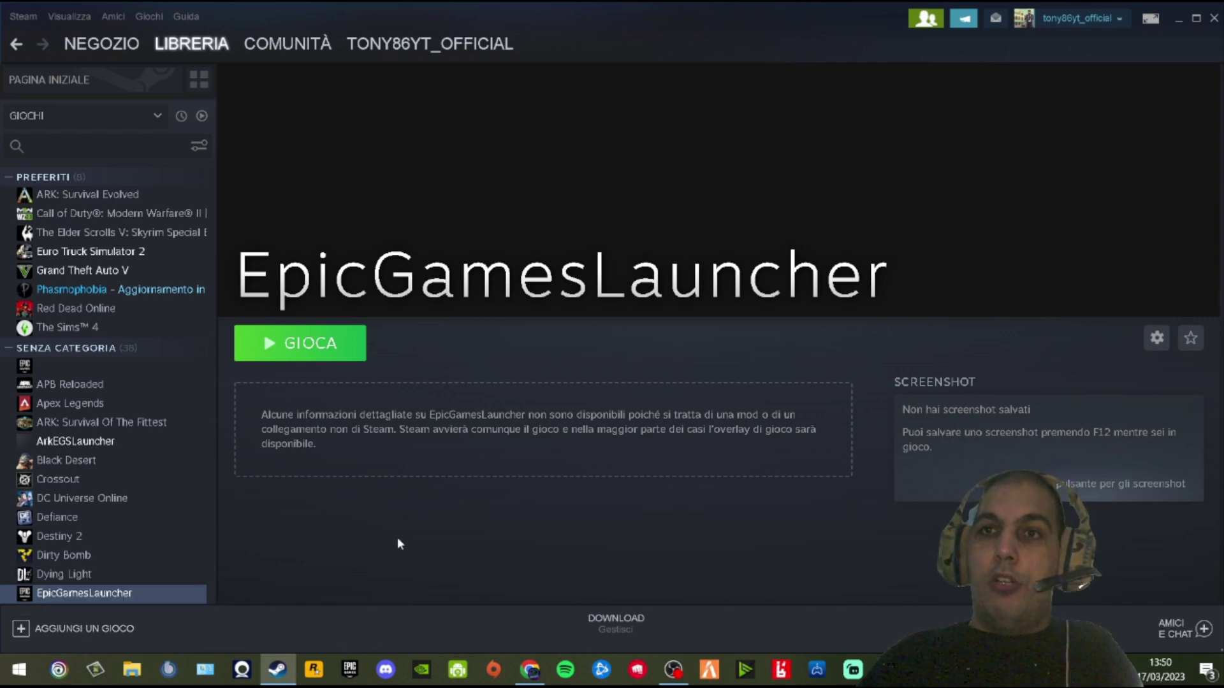
{"action": "left_click", "coordinate": [56, 629]}
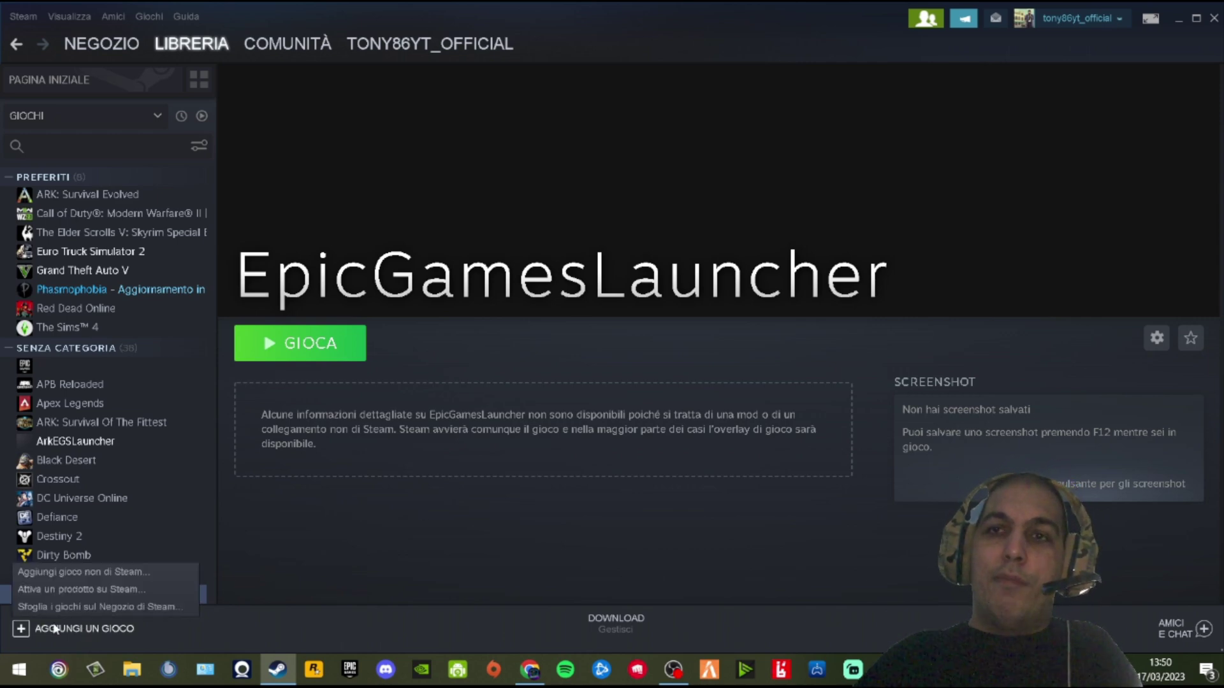
{"action": "left_click", "coordinate": [89, 572]}
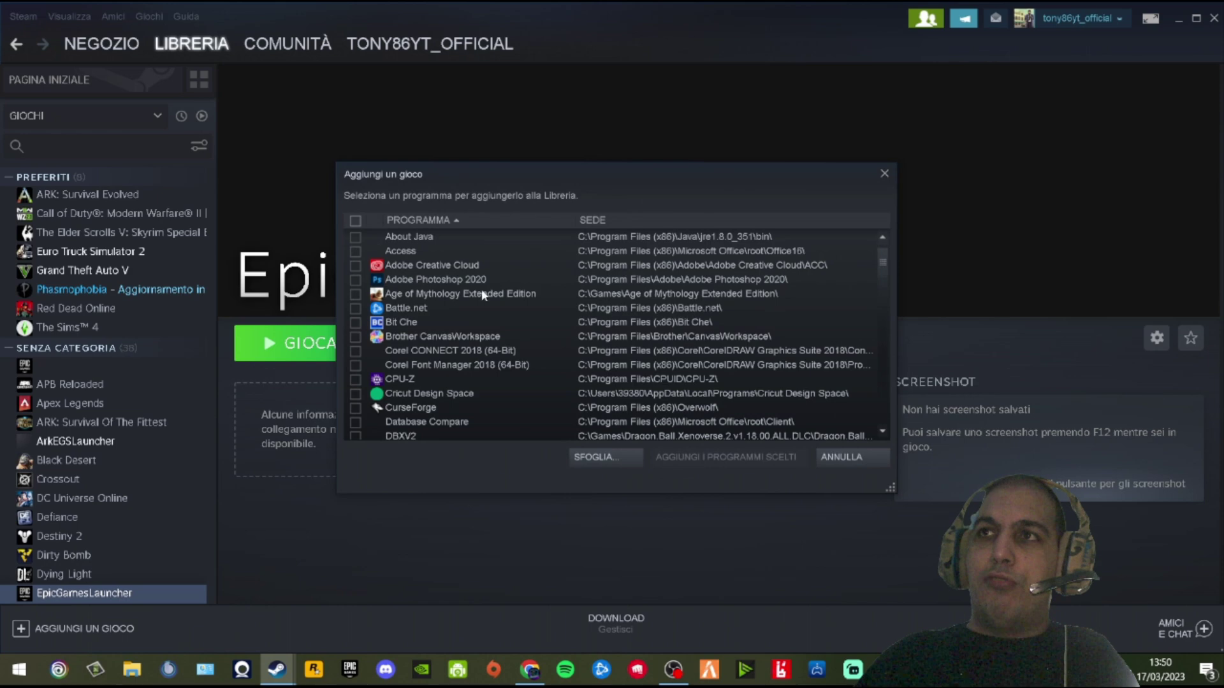
{"action": "scroll", "coordinate": [492, 361], "scroll_direction": "down", "scroll_amount": 6}
{"action": "scroll", "coordinate": [492, 361], "scroll_direction": "up", "scroll_amount": 6}
{"action": "scroll", "coordinate": [492, 362], "scroll_direction": "down", "scroll_amount": 4}
{"action": "left_click", "coordinate": [604, 457]}
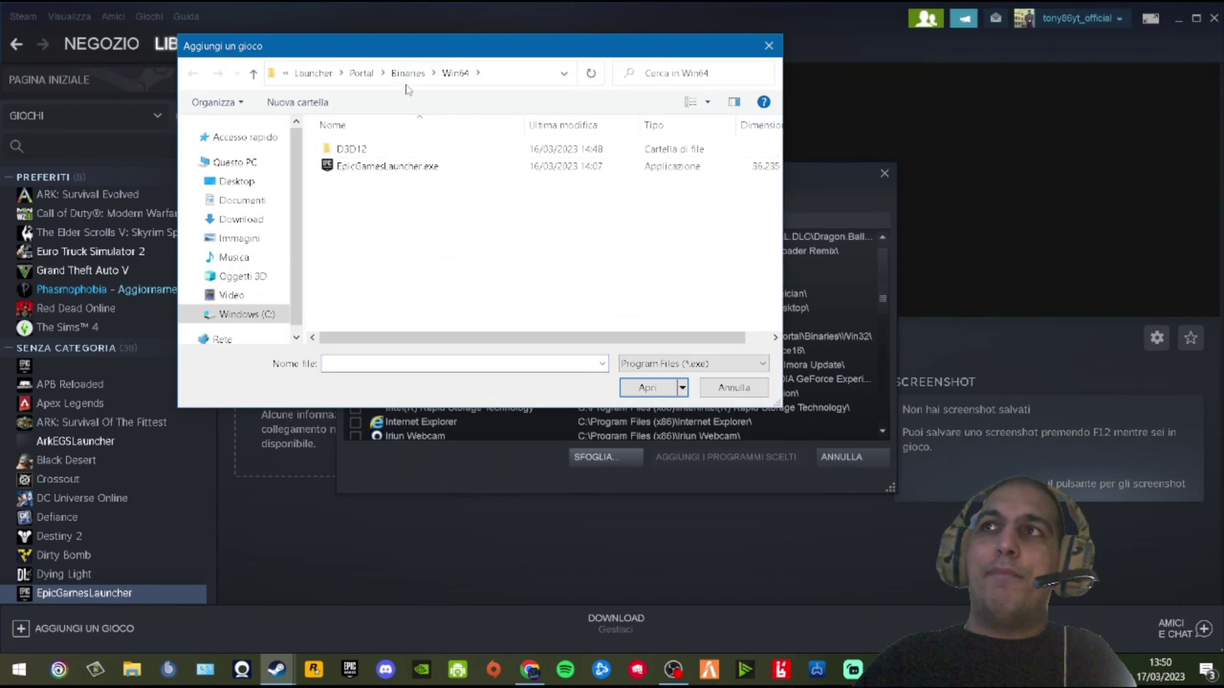
- Browse from Programmi (x86) on drive C into the Epic Games\Launcher folder
{"action": "left_click_drag", "start_coordinate": [385, 56], "coordinate": [486, 41]}
{"action": "left_click", "coordinate": [420, 60]}
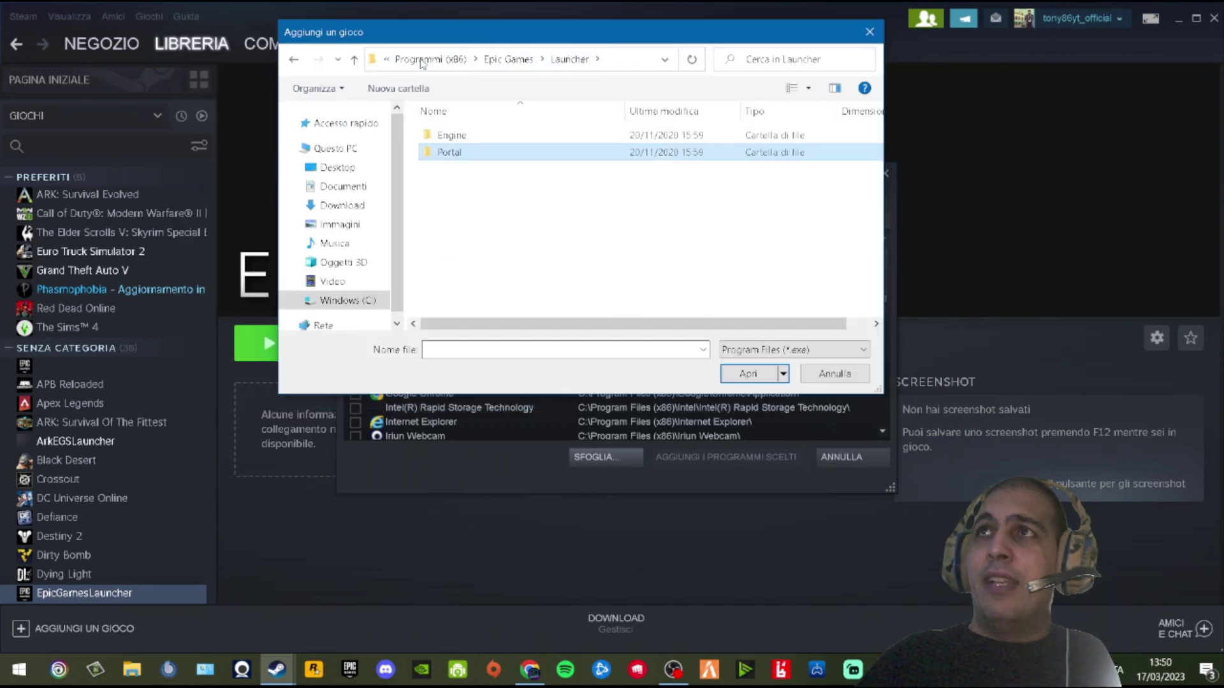
{"action": "left_click", "coordinate": [409, 60]}
{"action": "scroll", "coordinate": [484, 223], "scroll_direction": "down", "scroll_amount": 2}
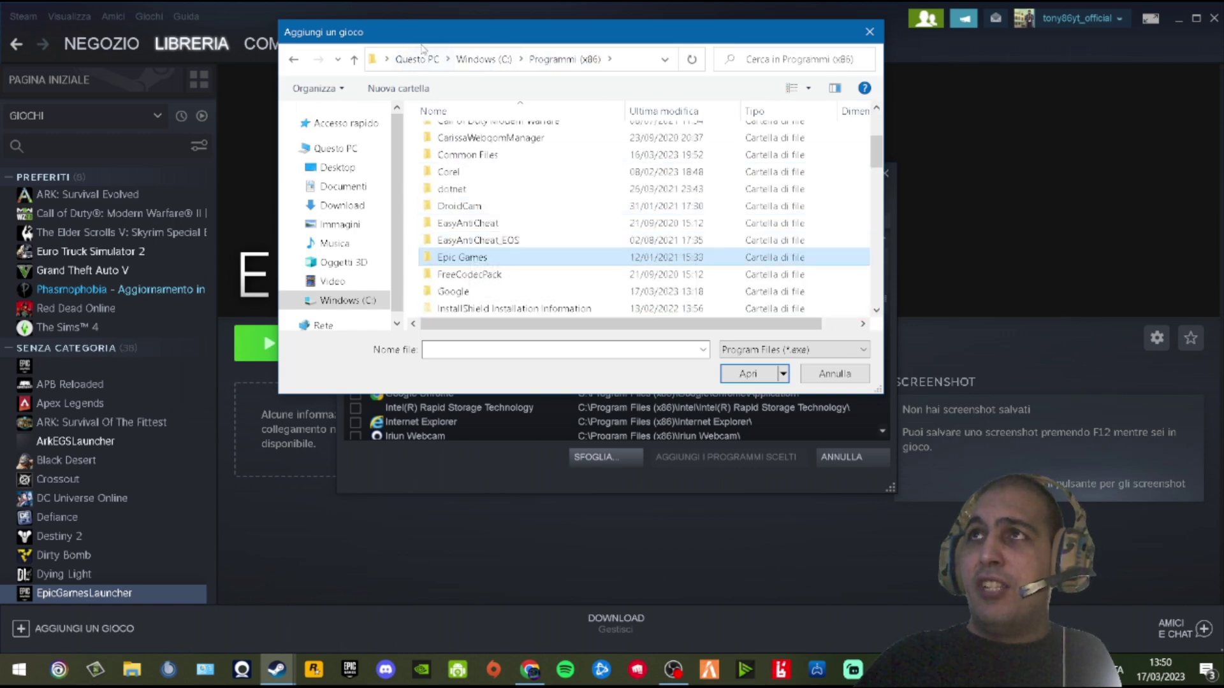
{"action": "double_click", "coordinate": [472, 258]}
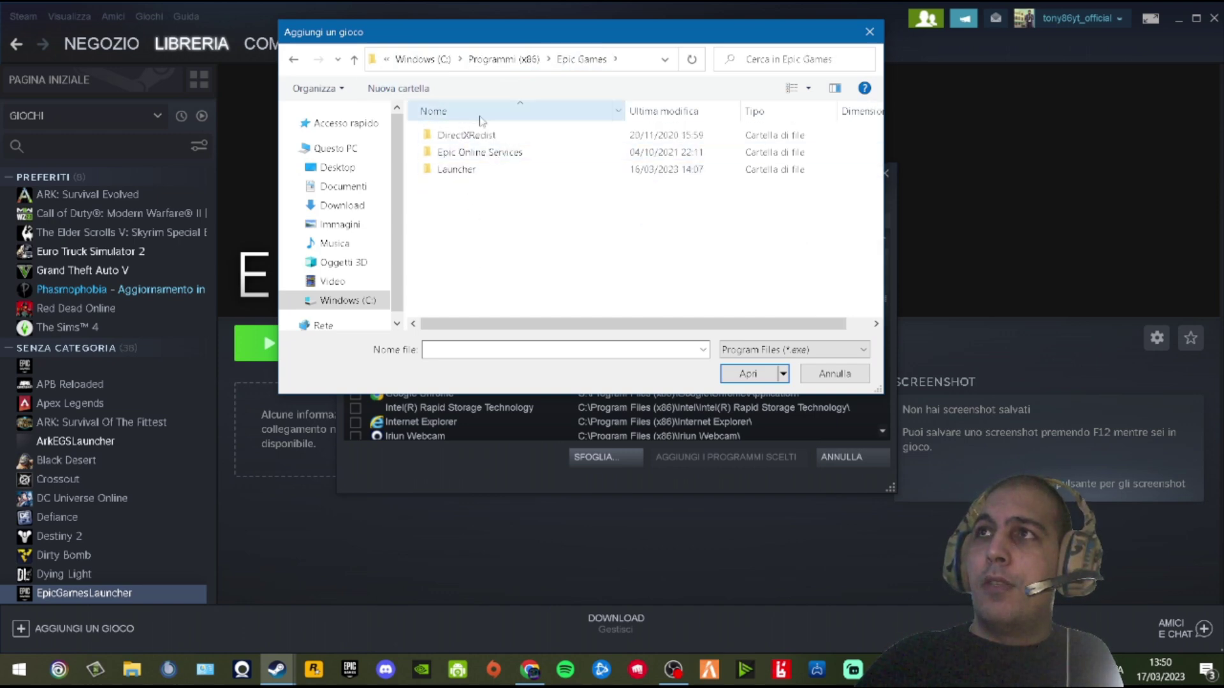
{"action": "double_click", "coordinate": [464, 172]}
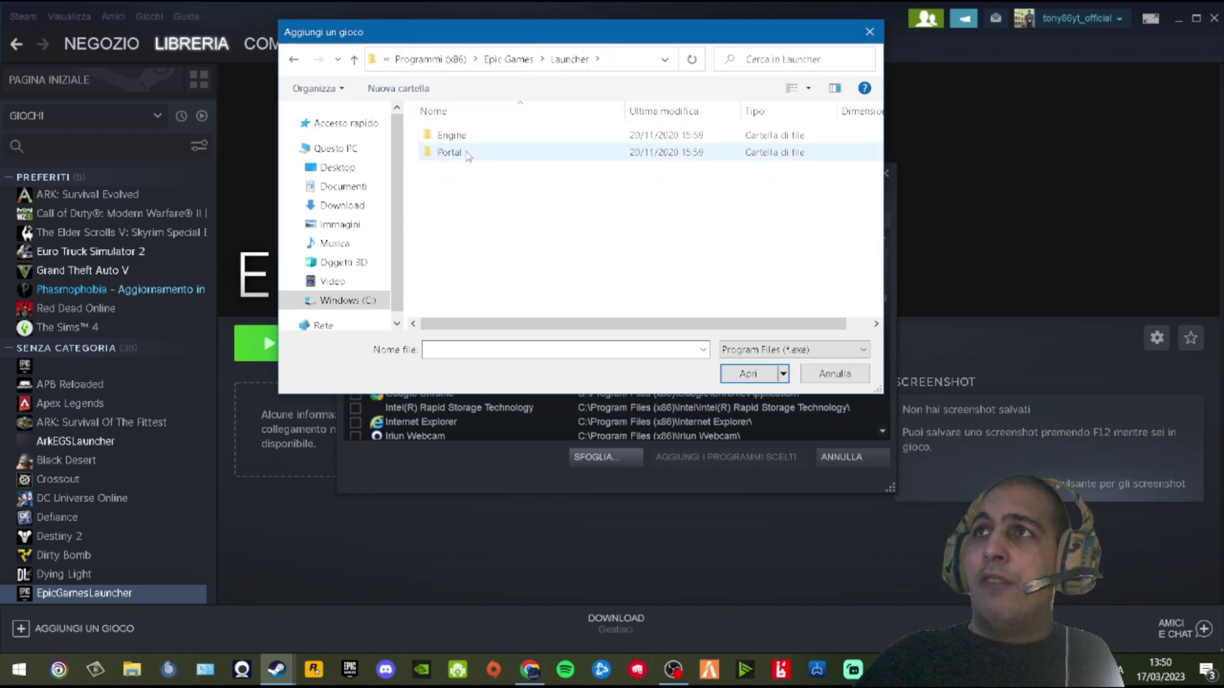
{"action": "left_click", "coordinate": [454, 137]}
{"action": "double_click", "coordinate": [453, 137]}
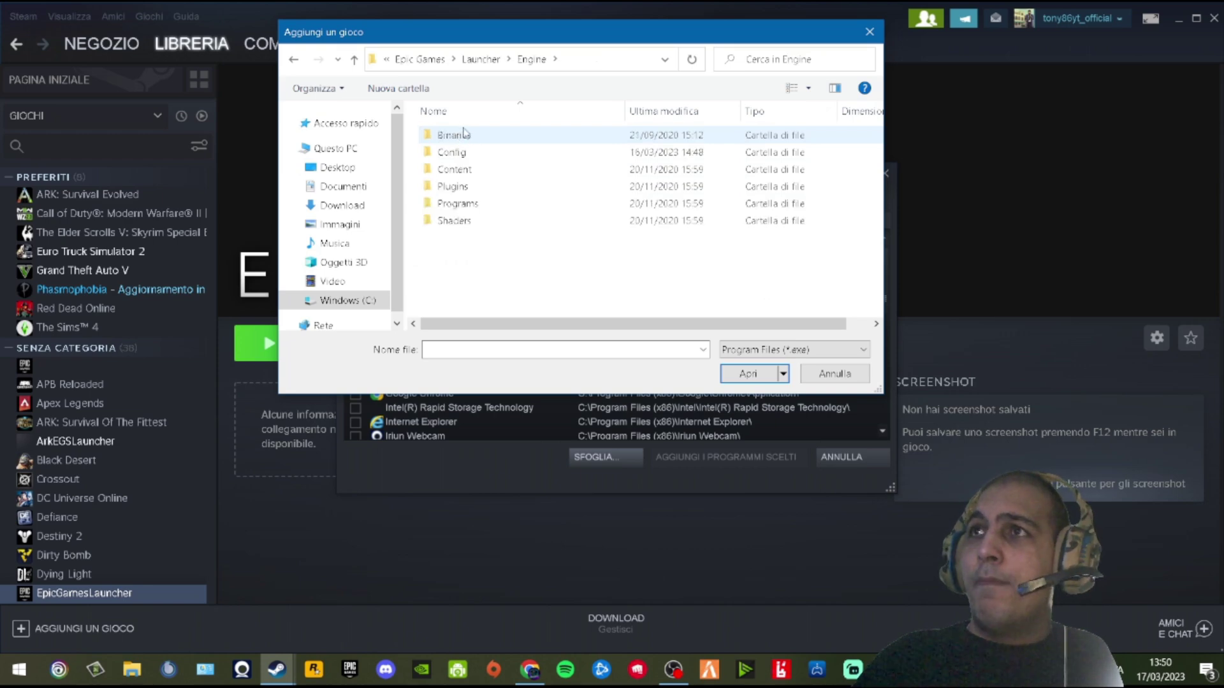
{"action": "double_click", "coordinate": [468, 137]}
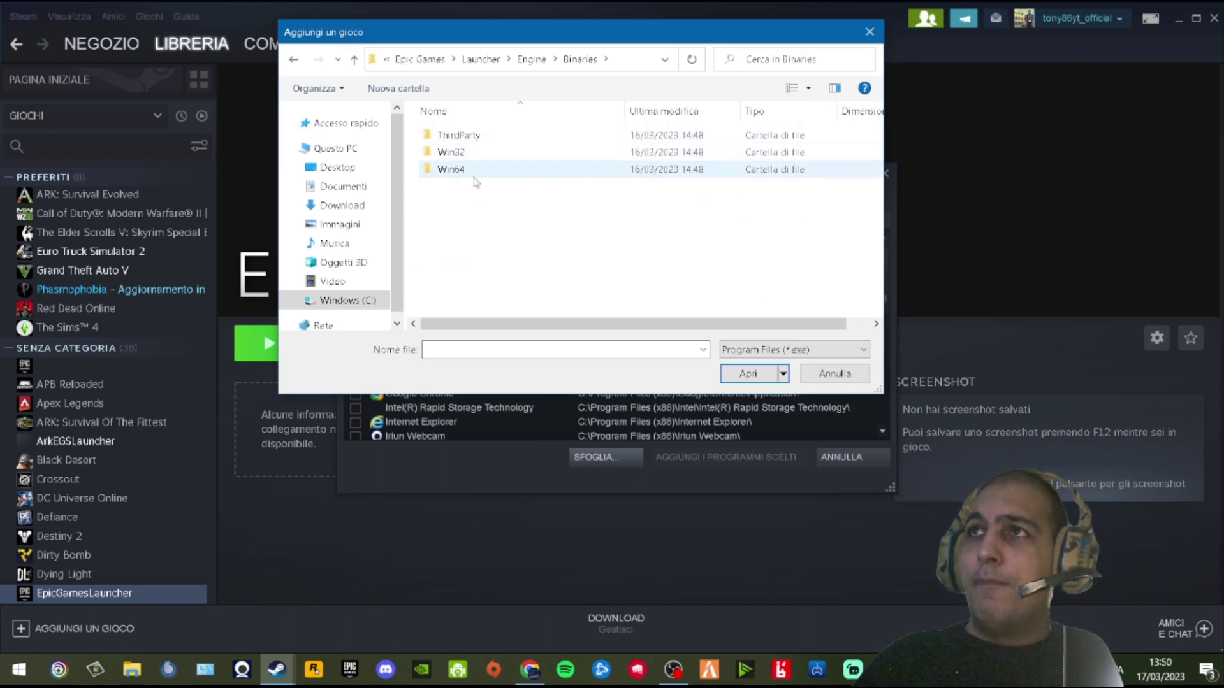
{"action": "double_click", "coordinate": [456, 171]}
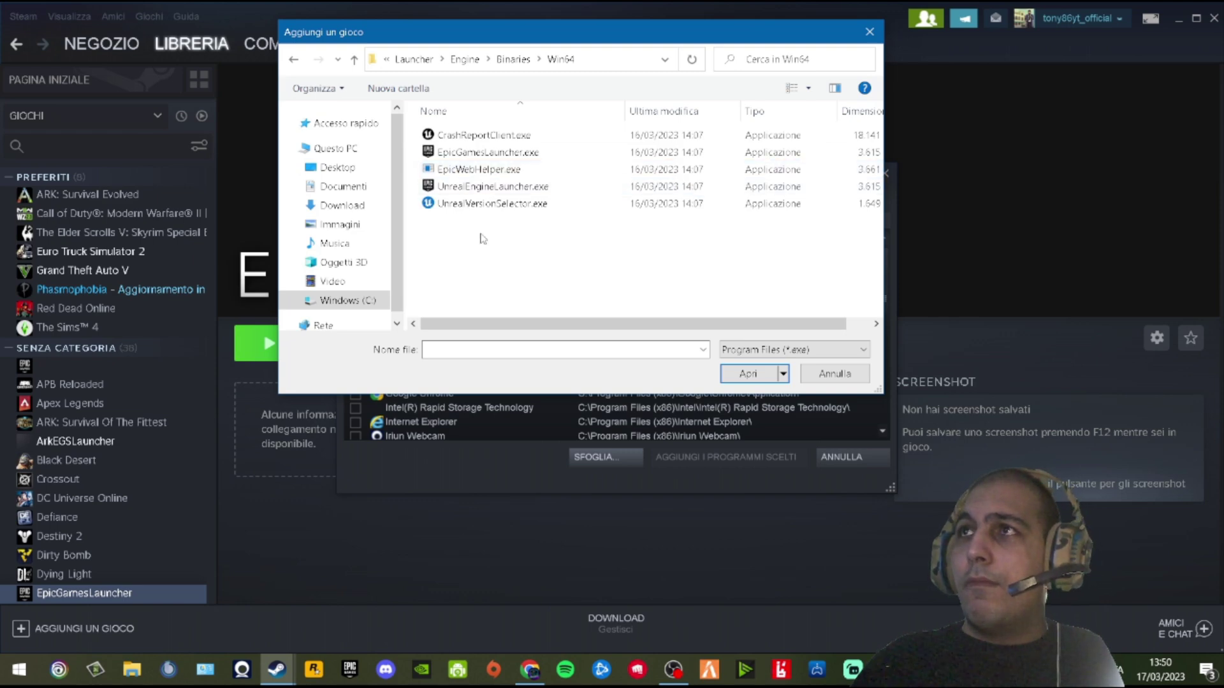
{"action": "left_click", "coordinate": [465, 60]}
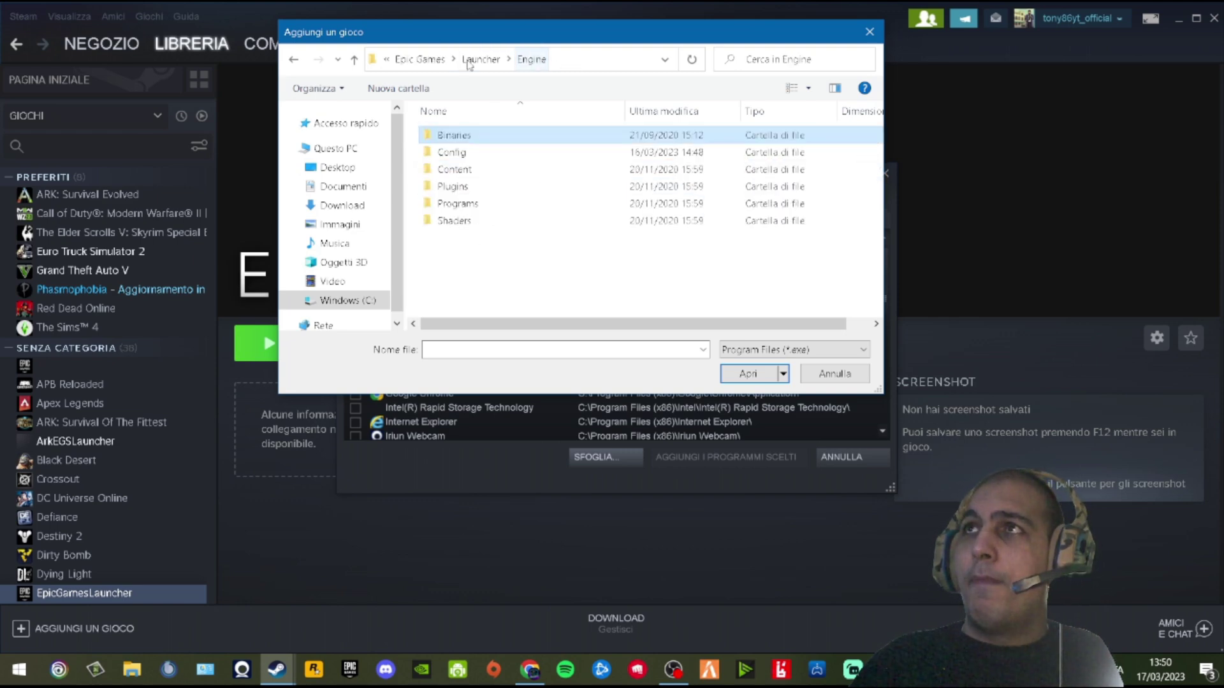
{"action": "left_click", "coordinate": [469, 60]}
- Pick EpicGamesLauncher.exe from the Portal\Binaries\Win64 folder and add it to the Steam library
{"action": "left_click", "coordinate": [461, 153]}
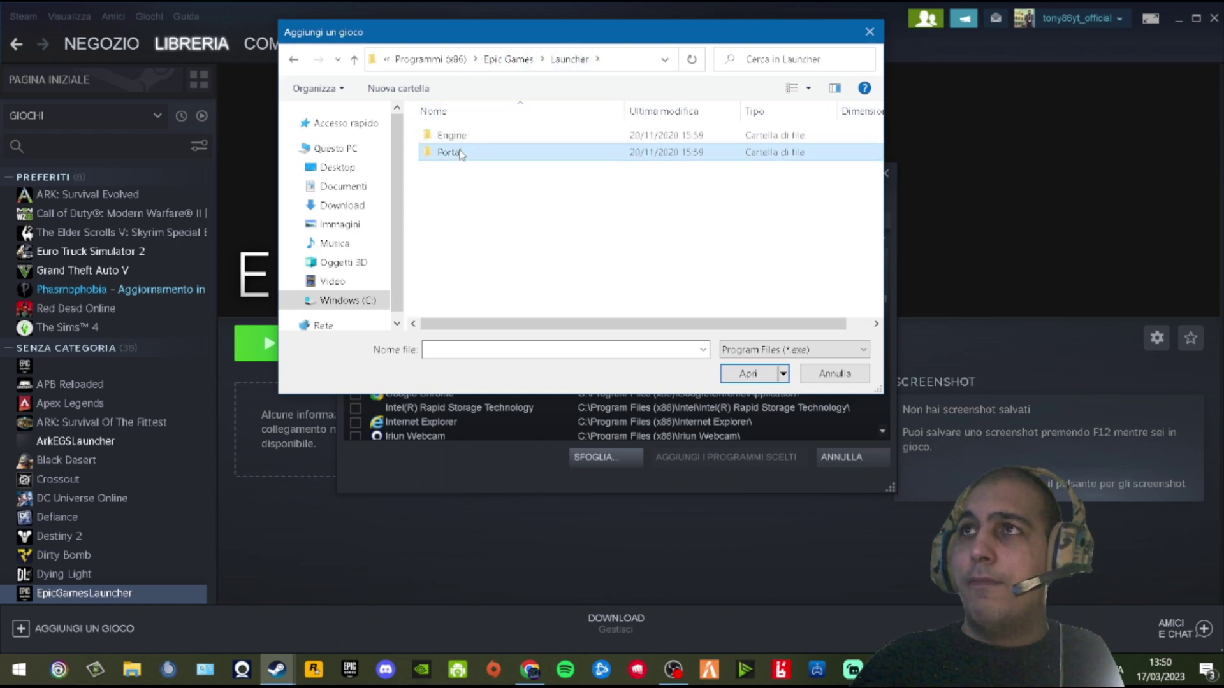
{"action": "double_click", "coordinate": [460, 153]}
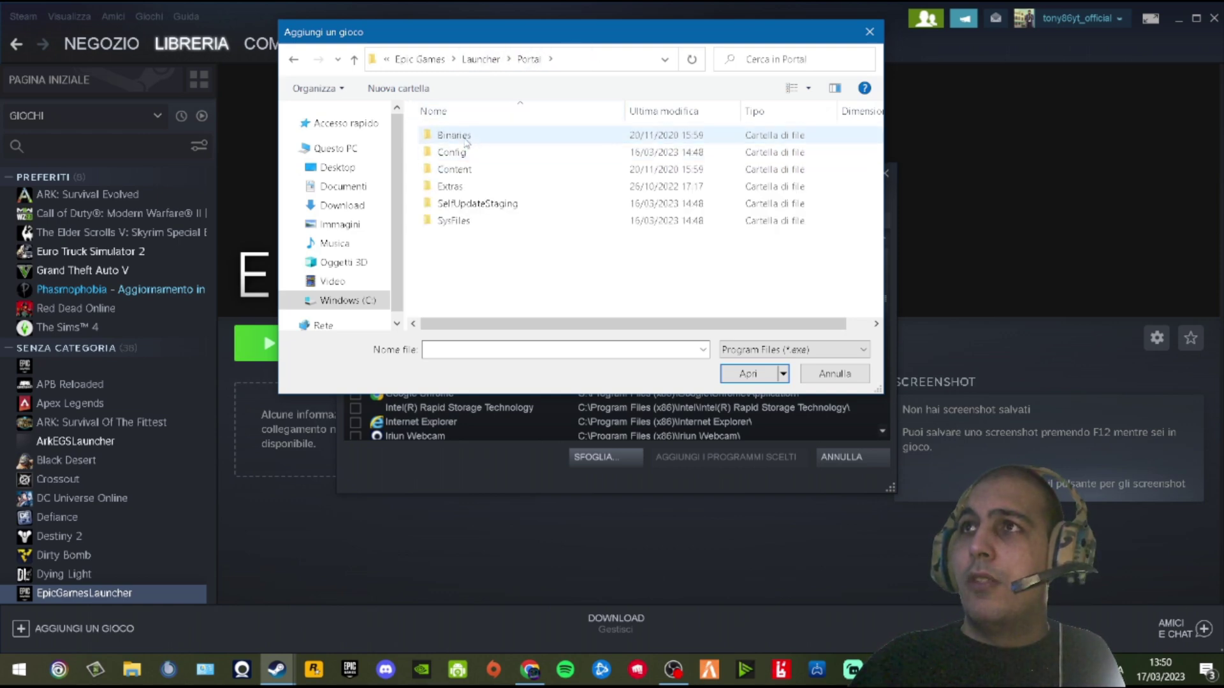
{"action": "double_click", "coordinate": [465, 141]}
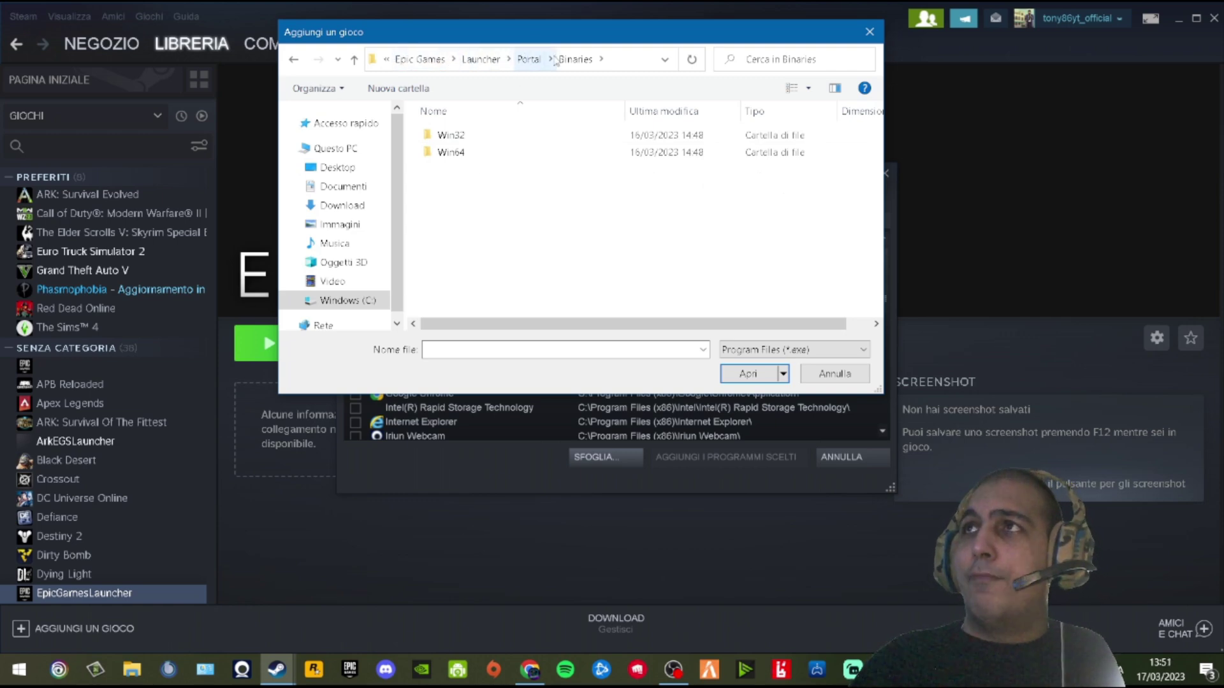
{"action": "double_click", "coordinate": [468, 153]}
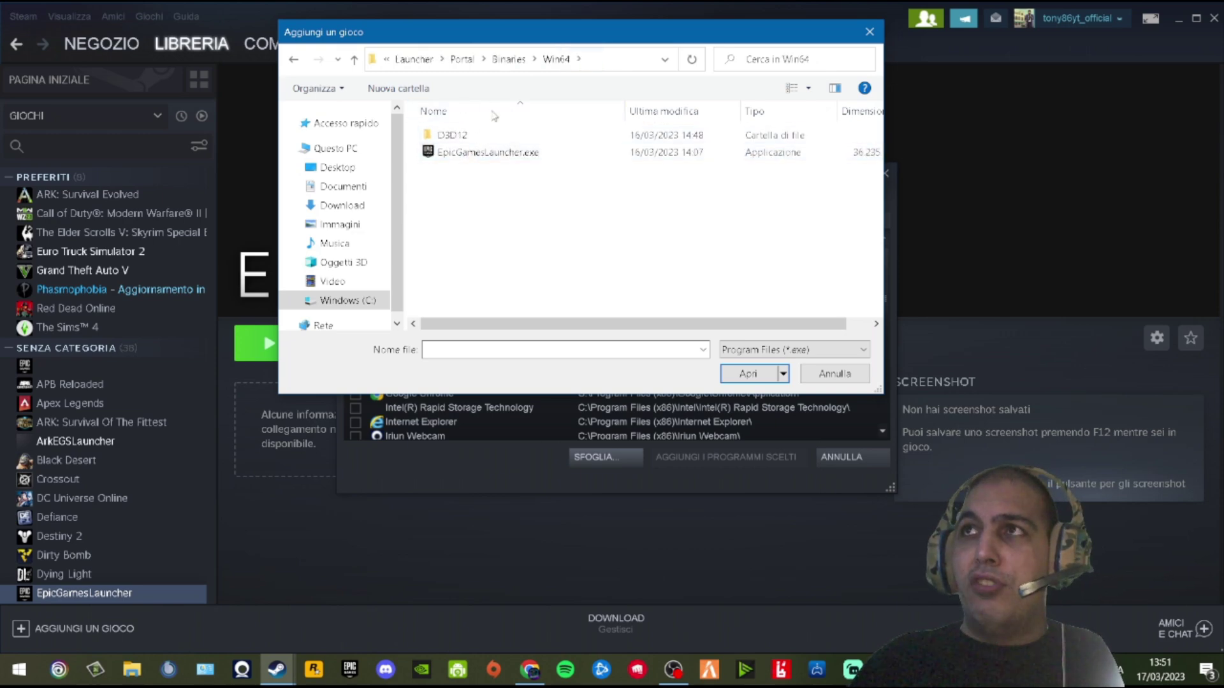
{"action": "double_click", "coordinate": [498, 153]}
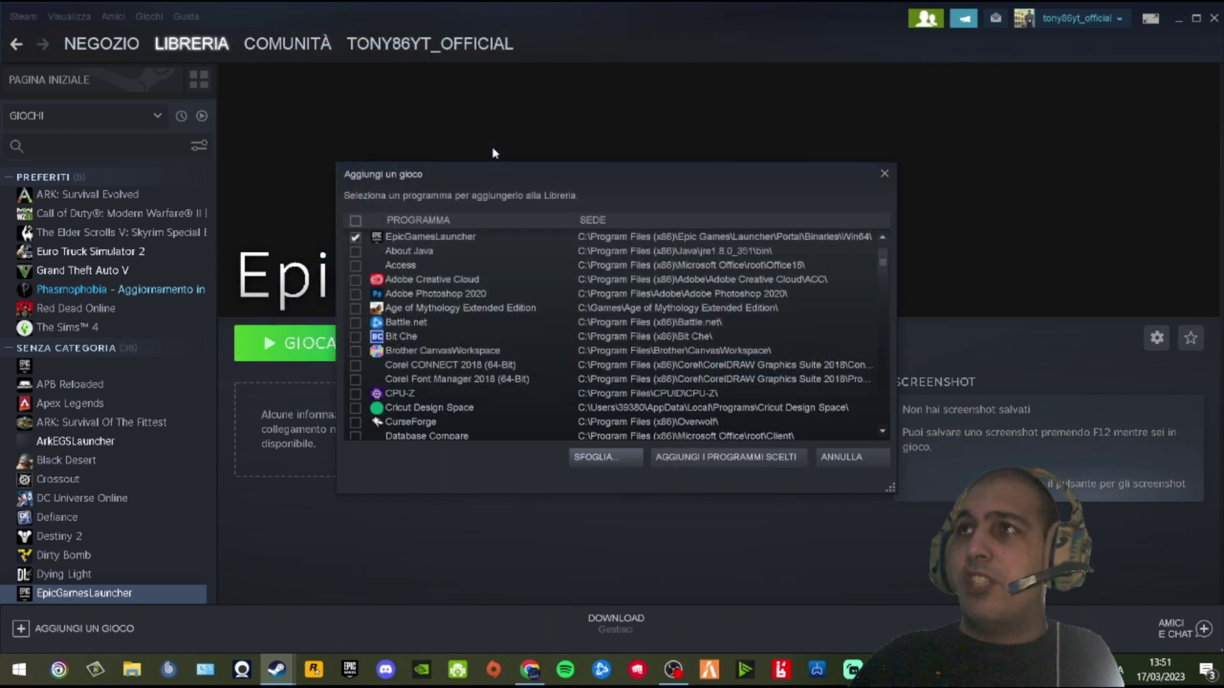
{"action": "left_click", "coordinate": [725, 458]}
- Remove the second, duplicate EpicGamesLauncher entry from the Steam library
{"action": "scroll", "coordinate": [127, 334], "scroll_direction": "down", "scroll_amount": 2}
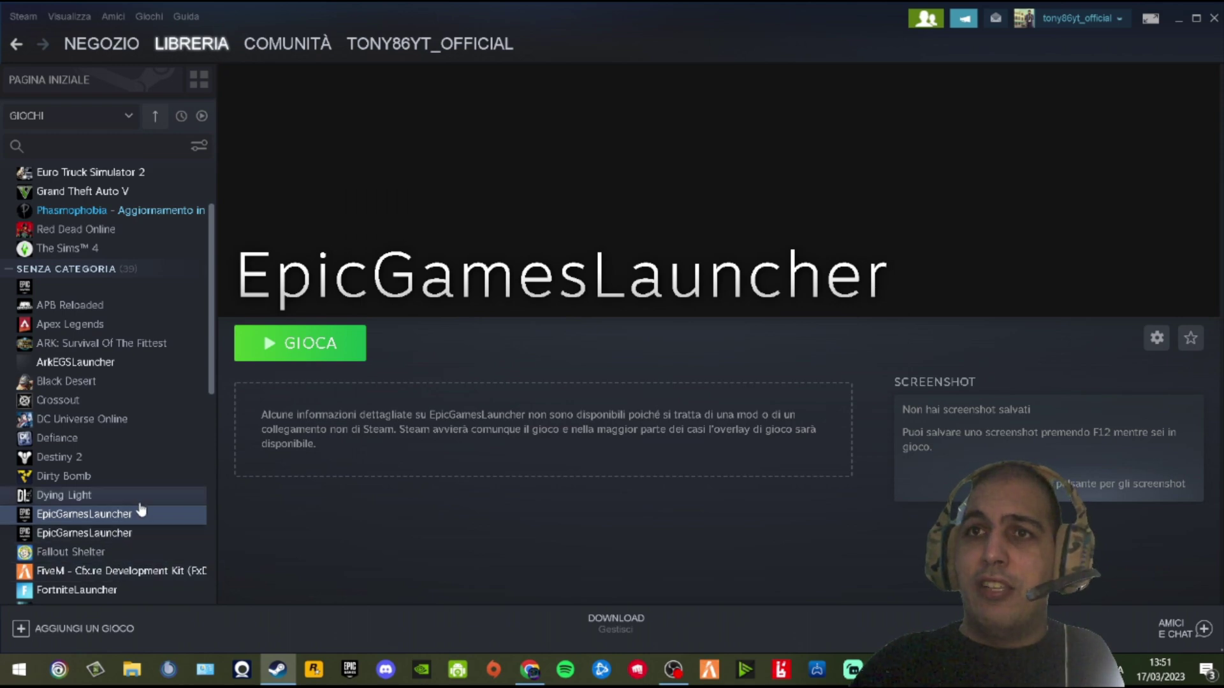
{"action": "left_click", "coordinate": [125, 533]}
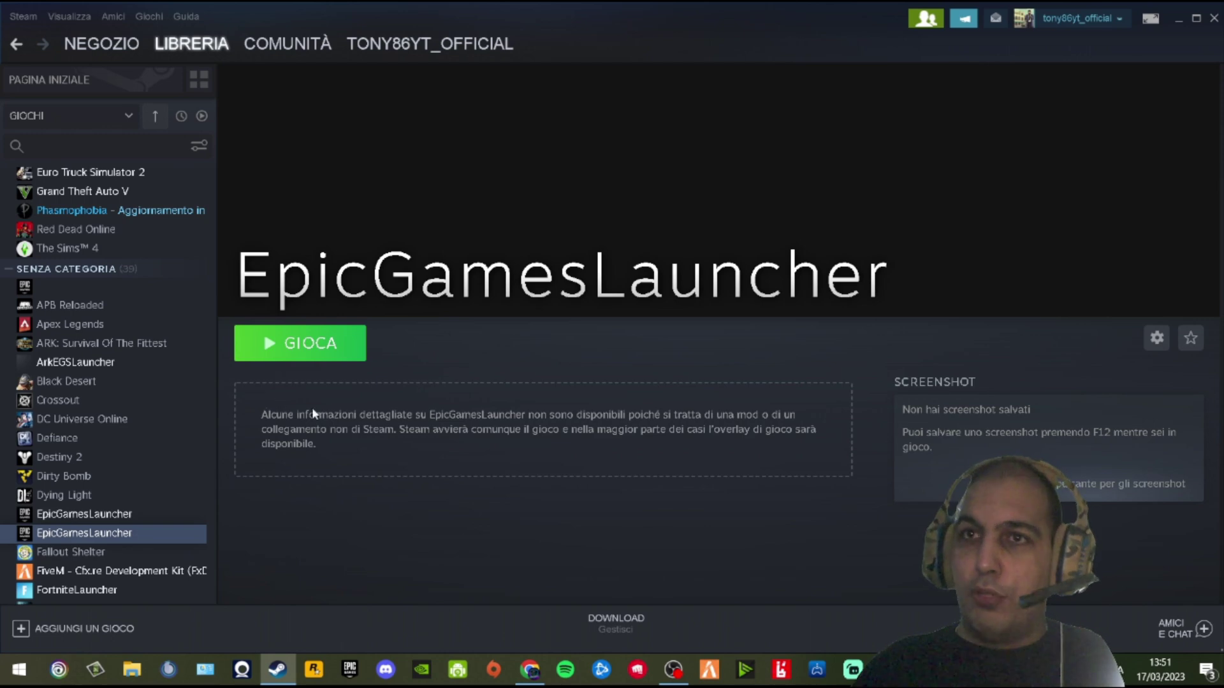
{"action": "right_click", "coordinate": [149, 533]}
{"action": "mouse_move", "coordinate": [182, 499]}
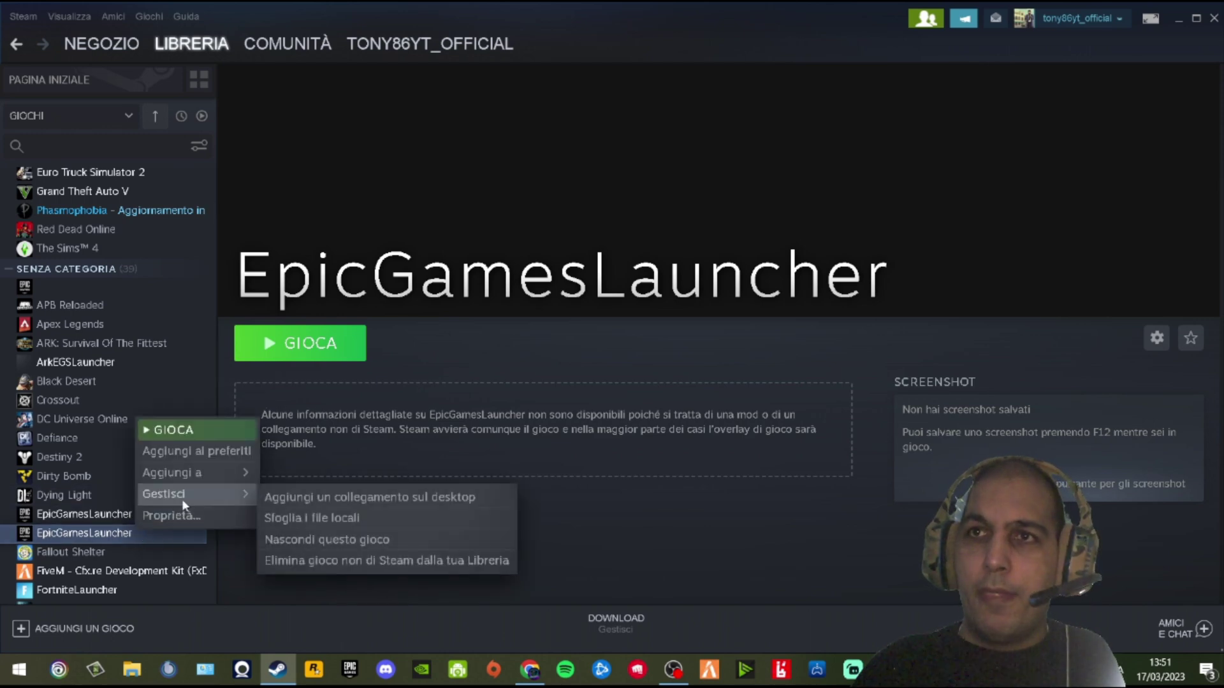
{"action": "left_click", "coordinate": [319, 560]}
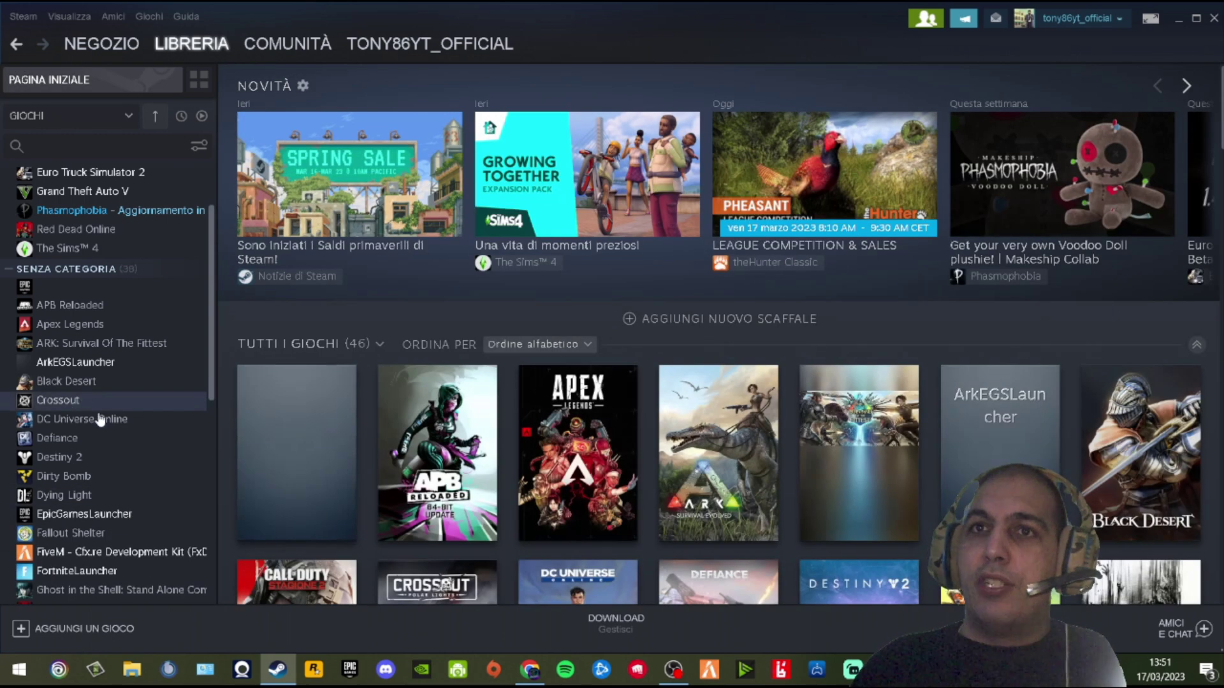
- Launch the remaining EpicGamesLauncher entry from the Steam library
{"action": "left_click", "coordinate": [102, 514]}
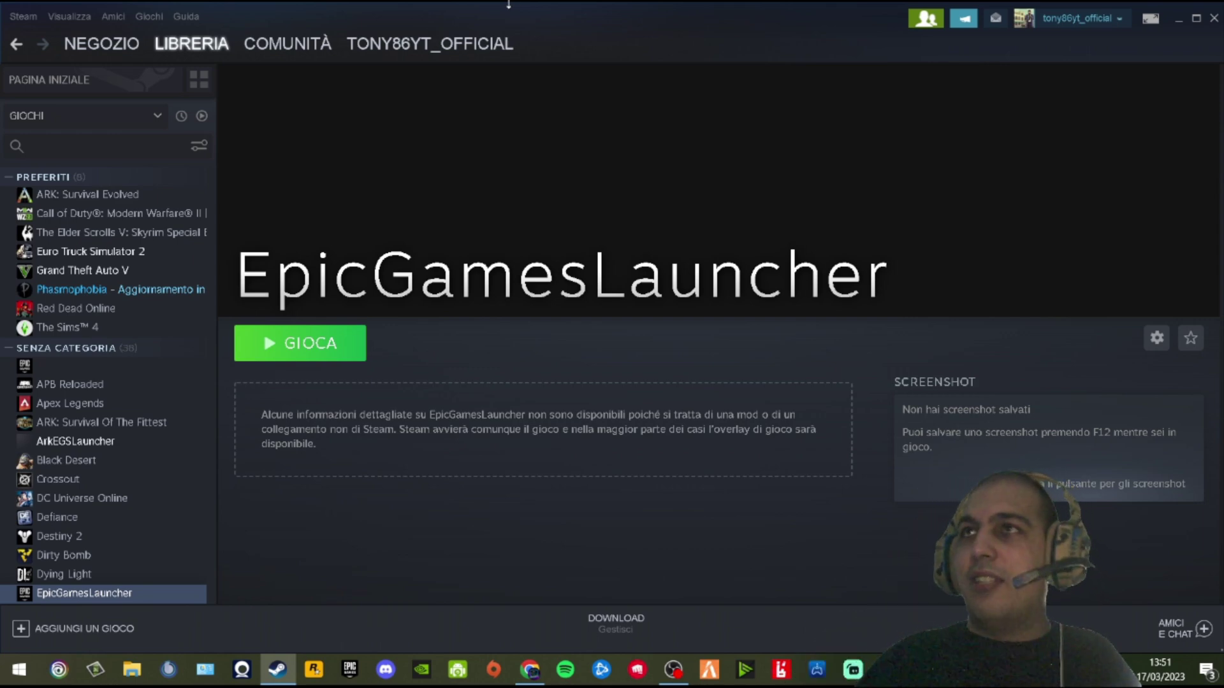
{"action": "mouse_move", "coordinate": [184, 31]}
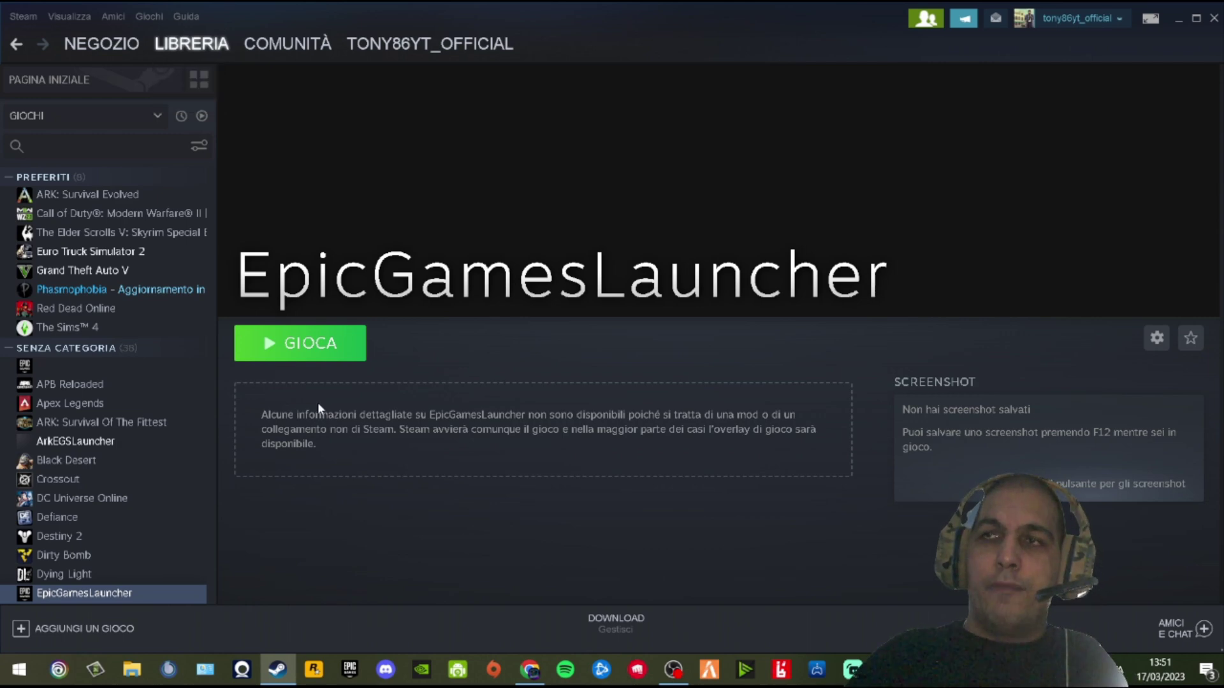
{"action": "left_click", "coordinate": [292, 350]}
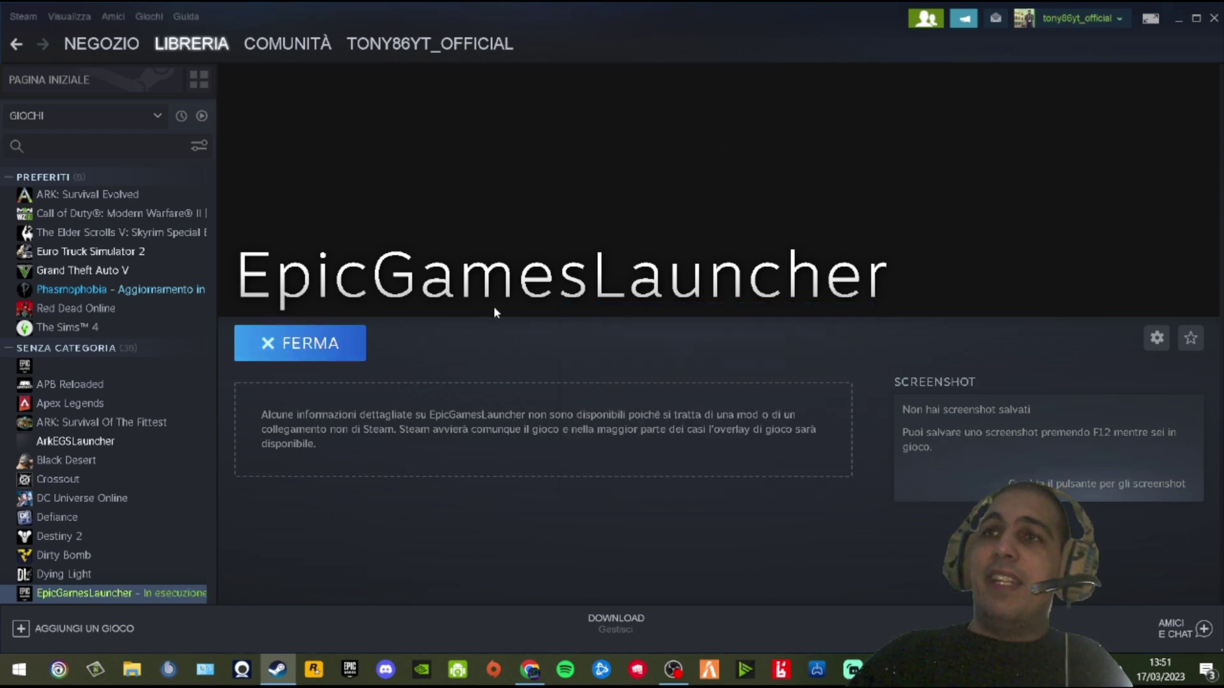
{"action": "scroll", "coordinate": [160, 529], "scroll_direction": "down", "scroll_amount": 3}
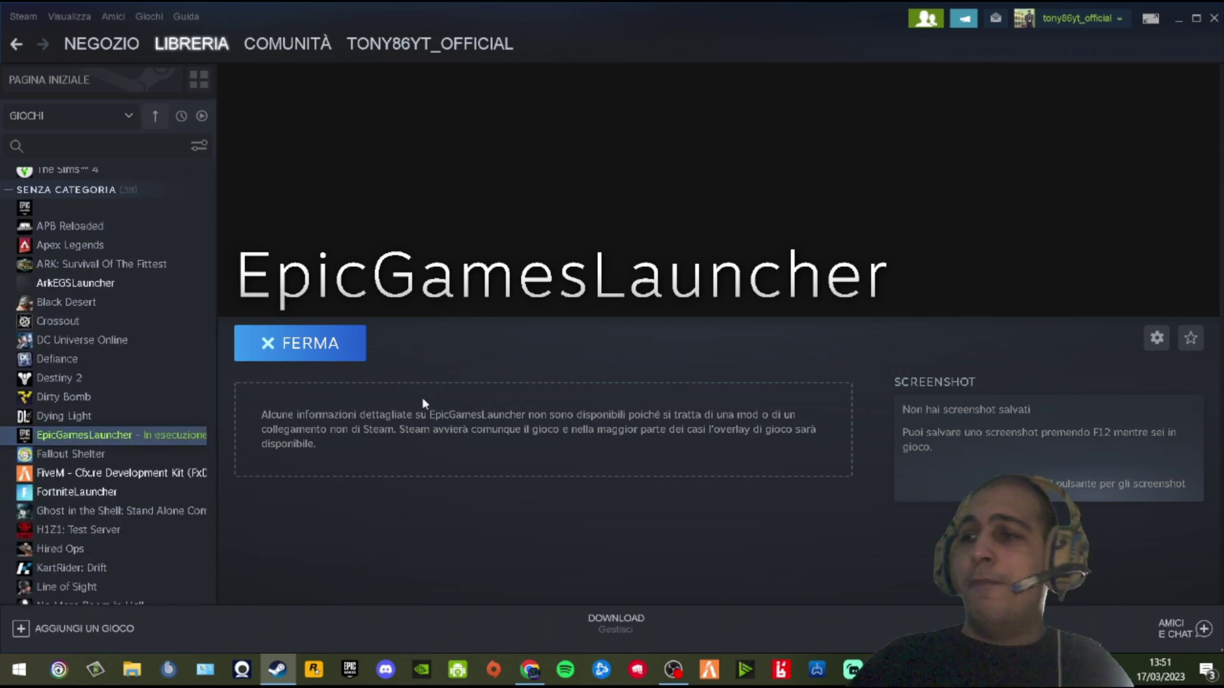
- Minimize Steam and bring up the Epic Games Launcher window at full size
{"action": "left_click", "coordinate": [1176, 20]}
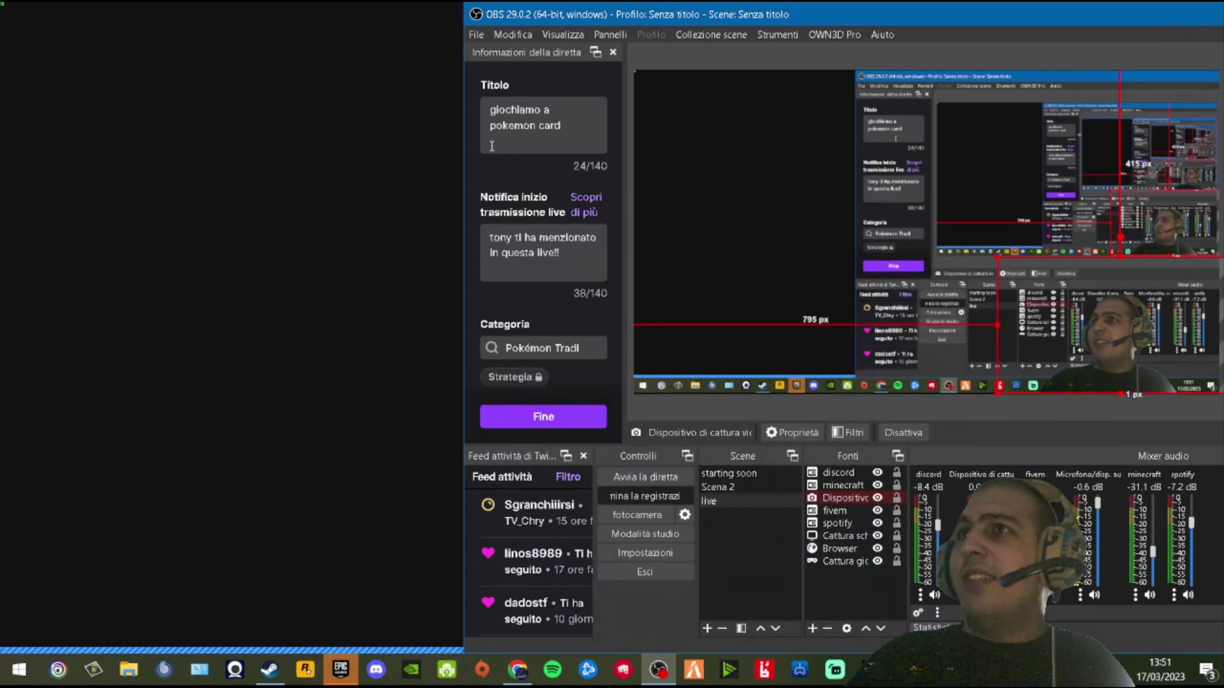
{"action": "left_click", "coordinate": [293, 79]}
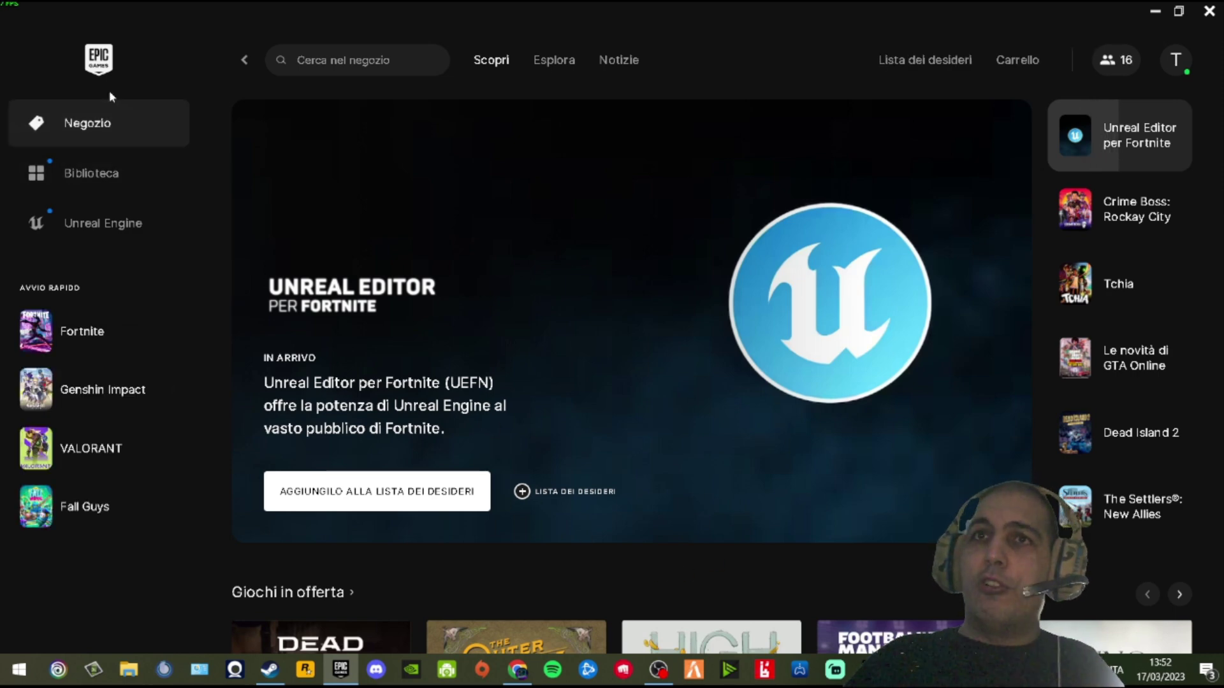
{"action": "mouse_move", "coordinate": [90, 335]}
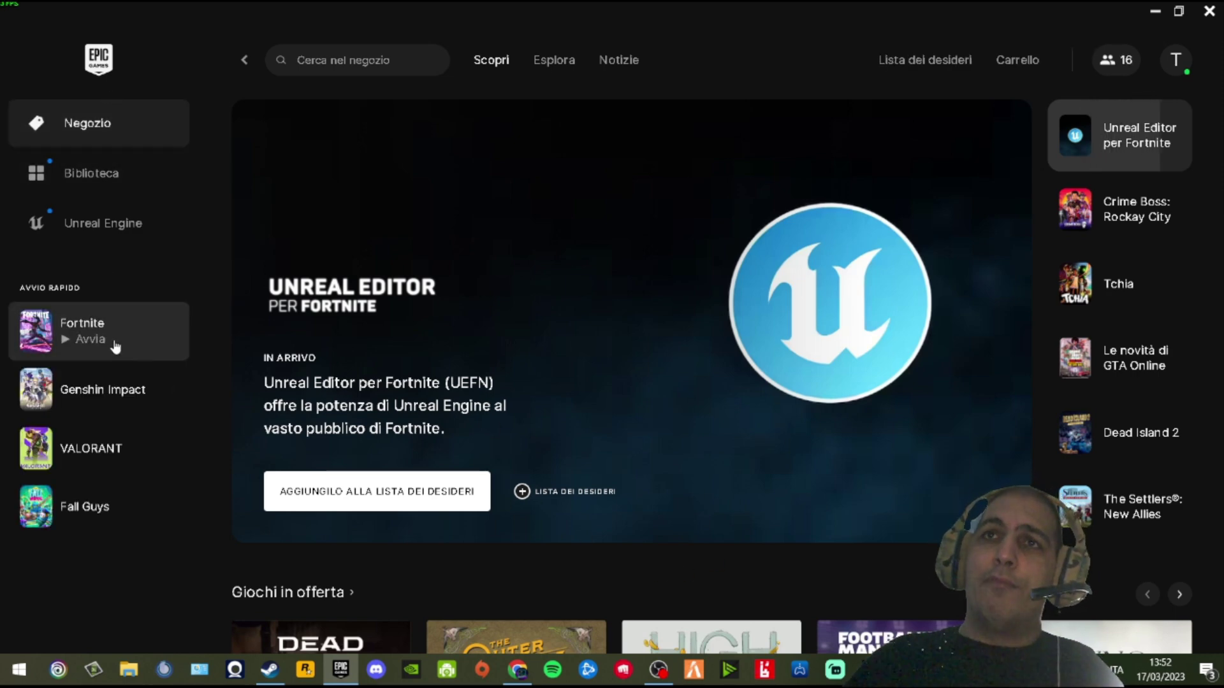